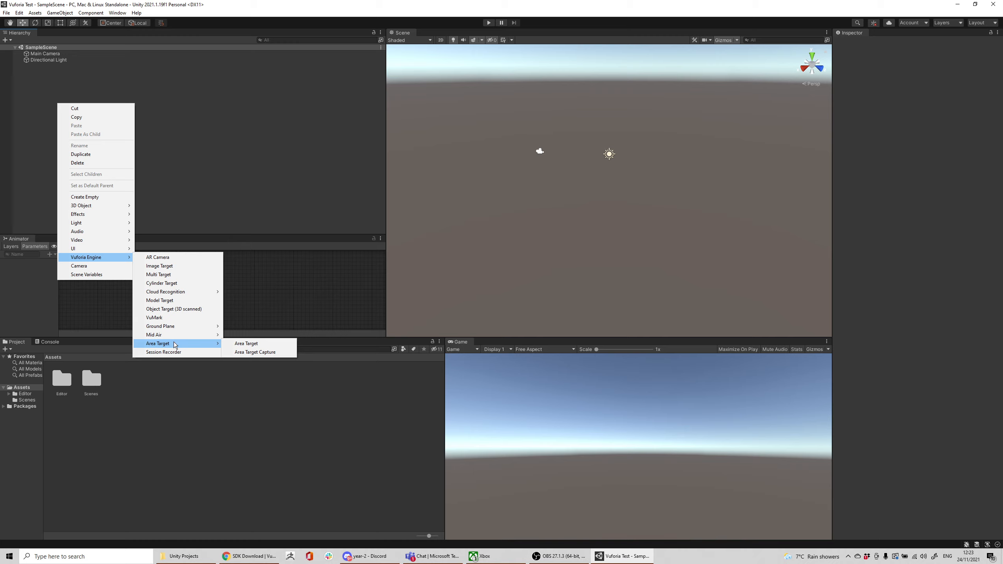
Add a Vuforia image target to the scene and select it.
{"action": "left_click", "coordinate": [180, 267]}
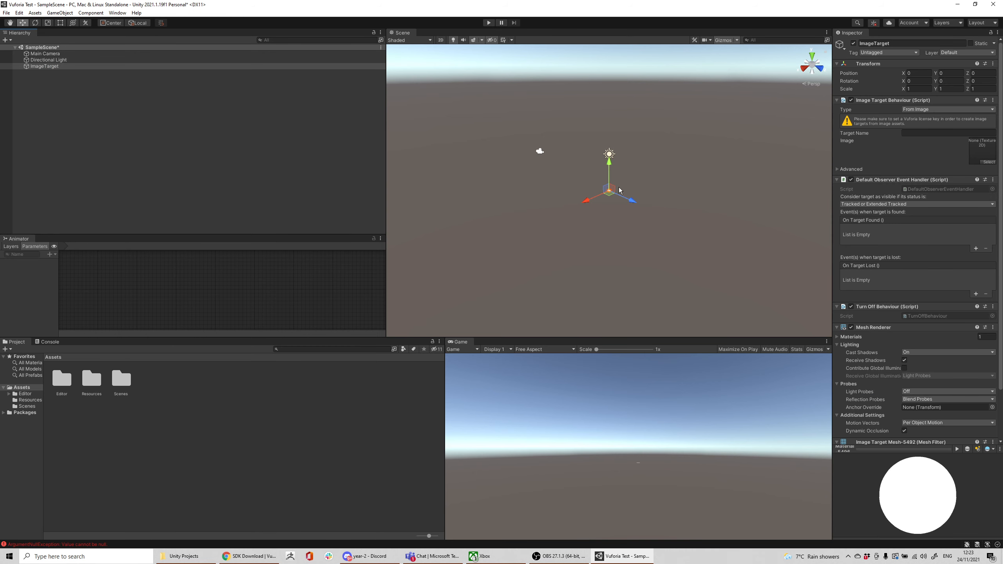
{"action": "left_click", "coordinate": [43, 67]}
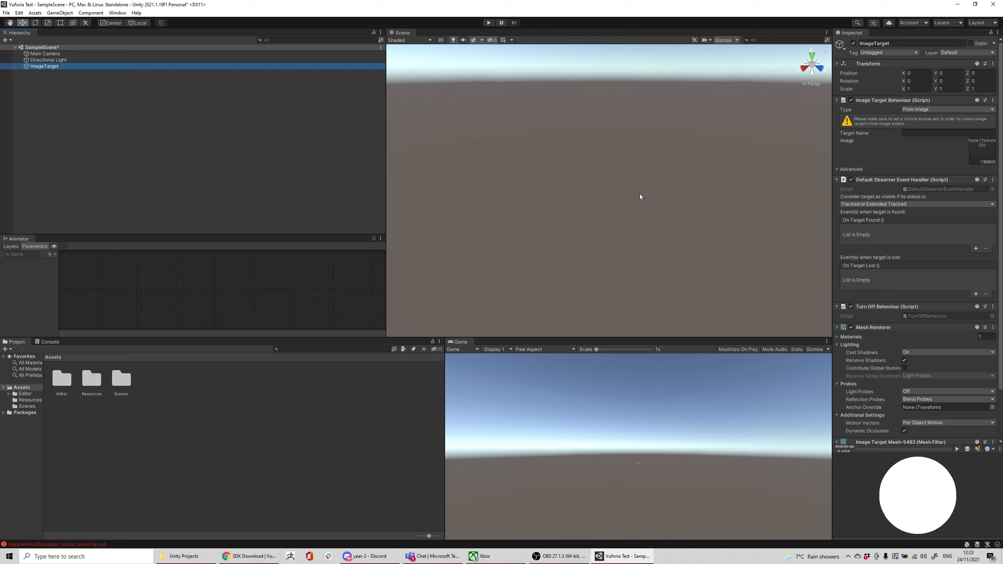
{"action": "key", "text": "f"}
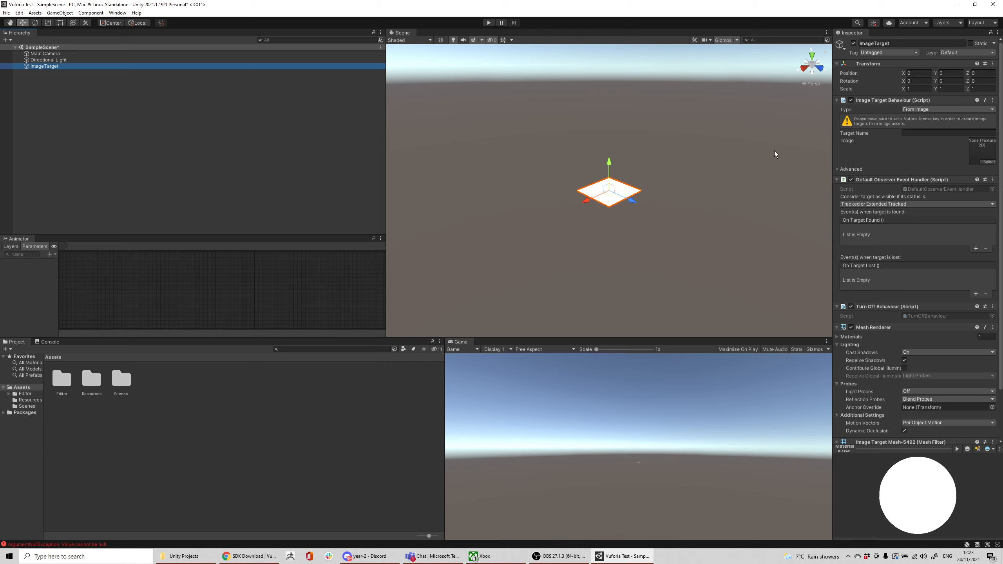
Set the image target's type to From Database and import the default image target database.
{"action": "left_click", "coordinate": [941, 110]}
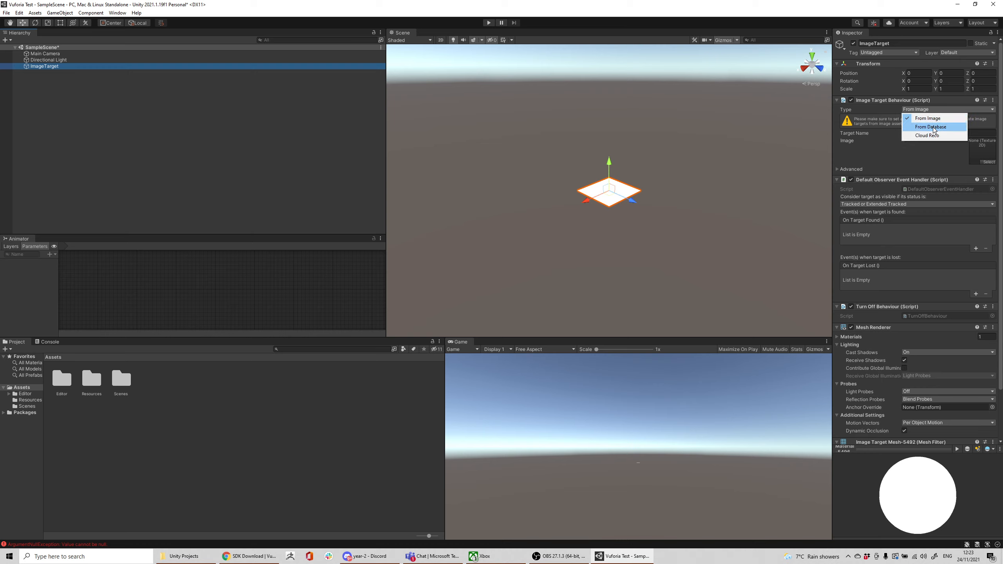
{"action": "left_click", "coordinate": [934, 127]}
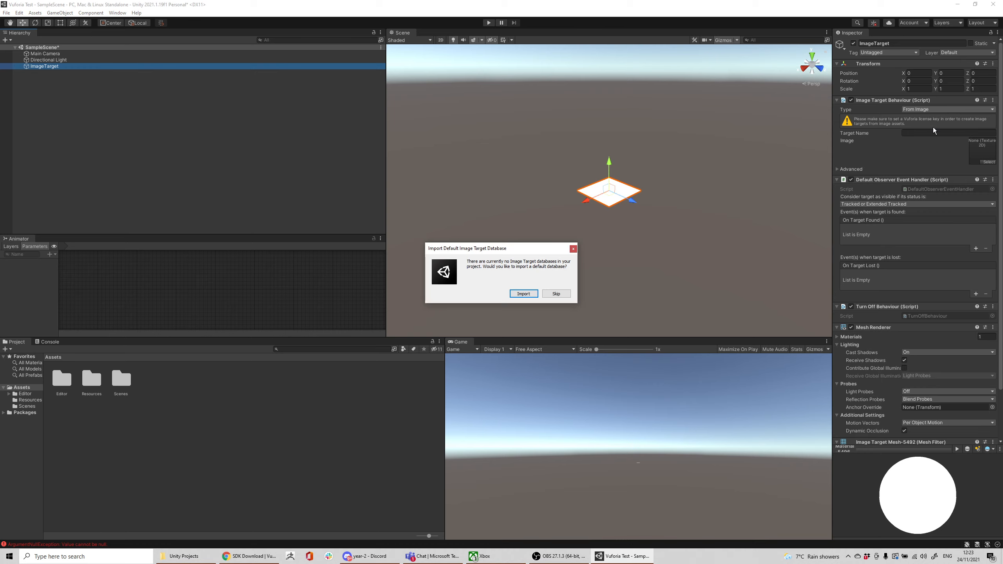
{"action": "left_click", "coordinate": [524, 296]}
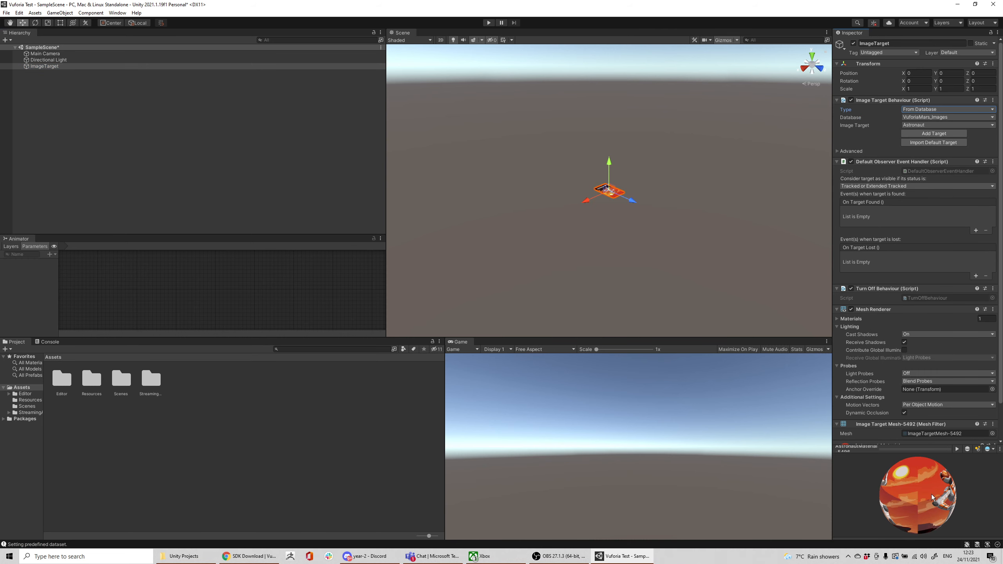
Examine the Astronaut image target in the material preview and from above in the scene view.
{"action": "left_click_drag", "start_coordinate": [931, 494], "coordinate": [890, 463]}
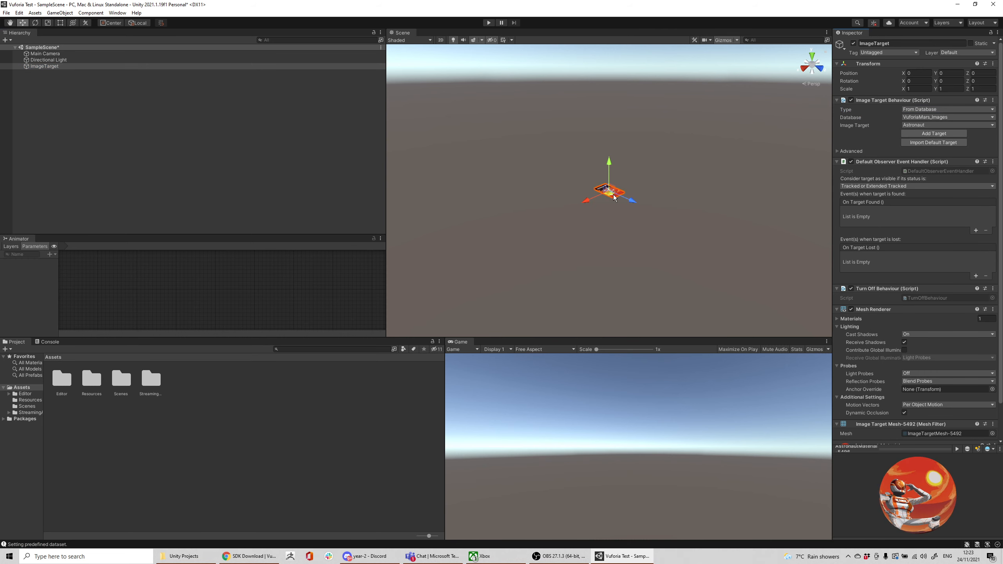
{"action": "right_click_drag", "start_coordinate": [613, 216], "coordinate": [766, 240]}
{"action": "middle_click_drag", "start_coordinate": [519, 242], "coordinate": [776, 244]}
{"action": "right_click_drag", "start_coordinate": [648, 253], "coordinate": [803, 279]}
{"action": "middle_click_drag", "start_coordinate": [555, 263], "coordinate": [643, 254]}
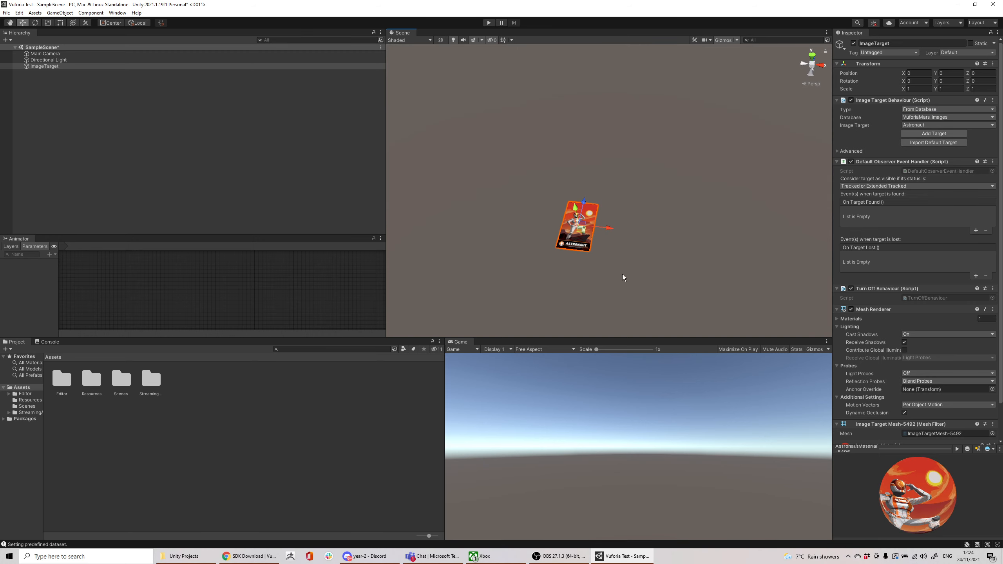
{"action": "mouse_move", "coordinate": [622, 276]}
{"action": "right_mouse_down"}
{"action": "mouse_move", "coordinate": [638, 286]}
{"action": "mouse_move", "coordinate": [632, 276]}
{"action": "right_mouse_up"}
{"action": "middle_click_drag", "start_coordinate": [604, 208], "coordinate": [617, 226]}
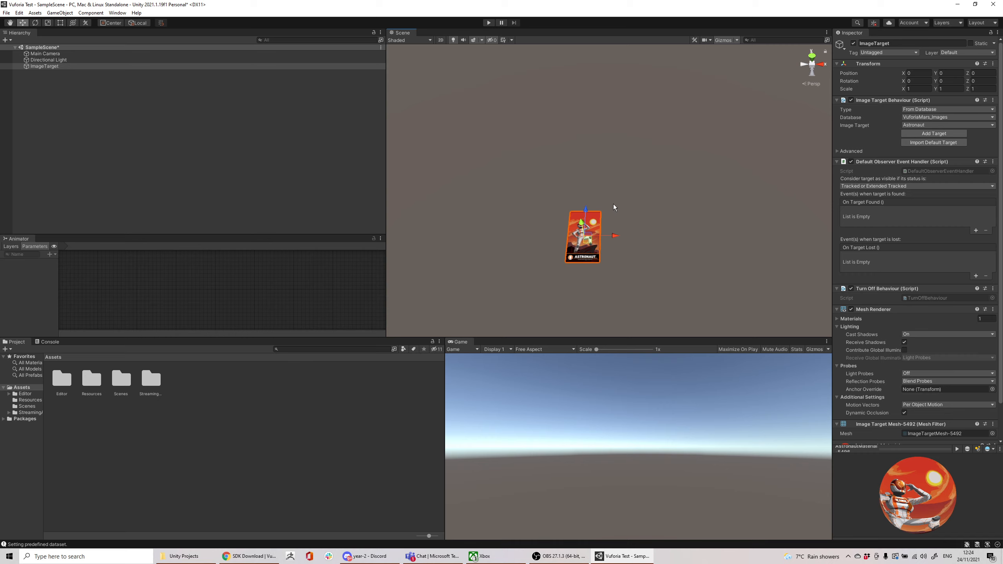
Add a cube as a child of the image target and name it r.
{"action": "right_click", "coordinate": [41, 66]}
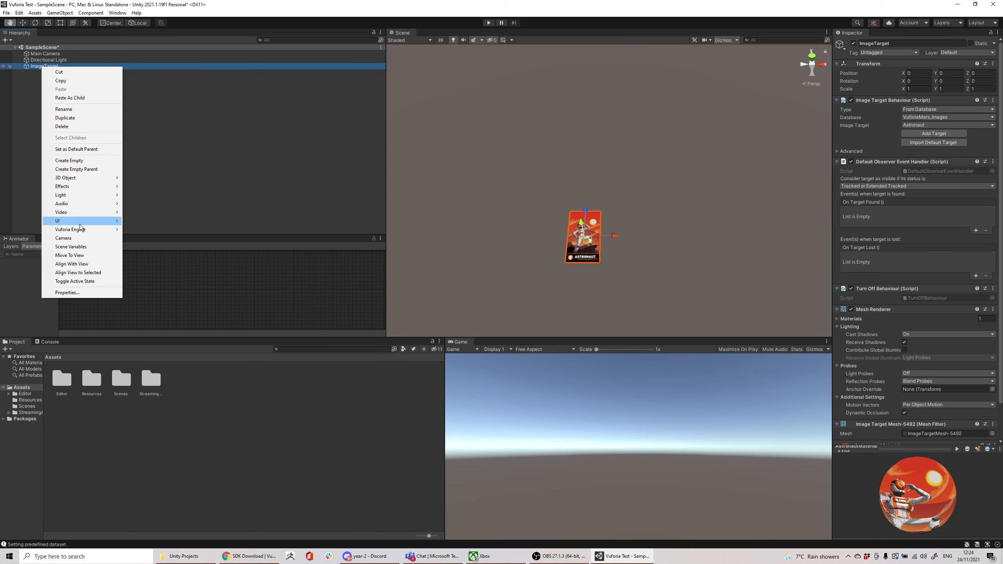
{"action": "mouse_move", "coordinate": [87, 179]}
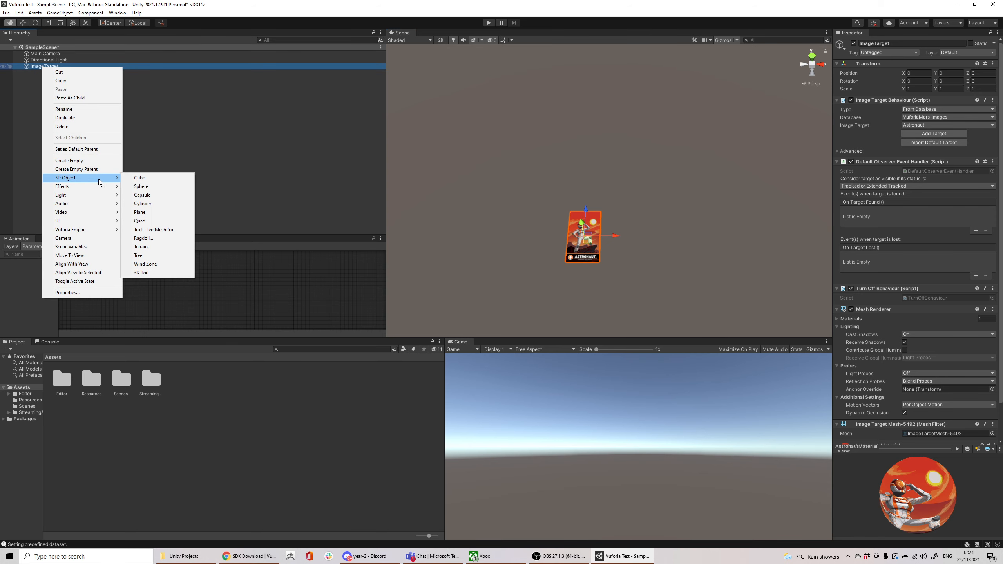
{"action": "left_click", "coordinate": [157, 178]}
{"action": "type", "text": "f"}
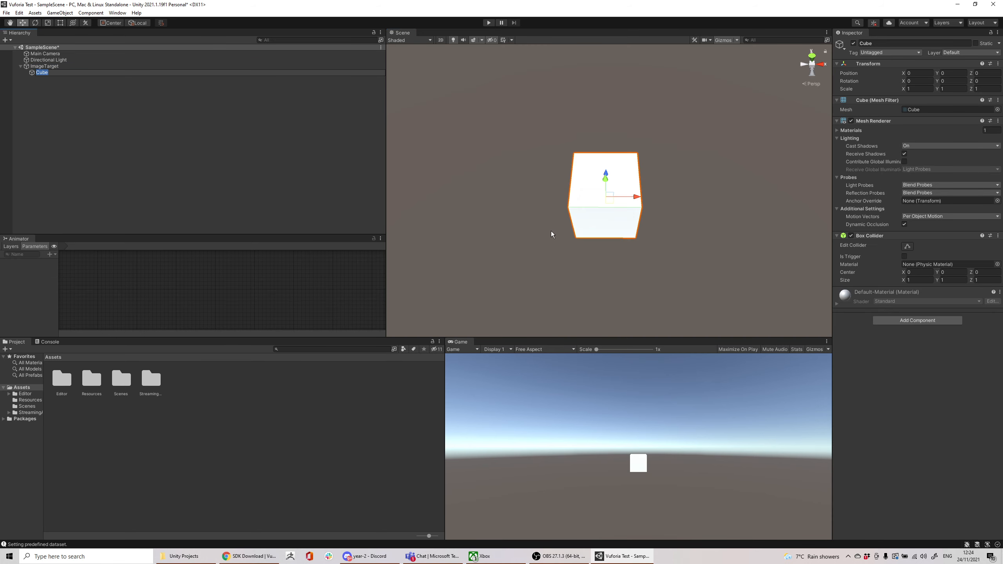
{"action": "type", "text": "r"}
{"action": "key", "text": "Return"}
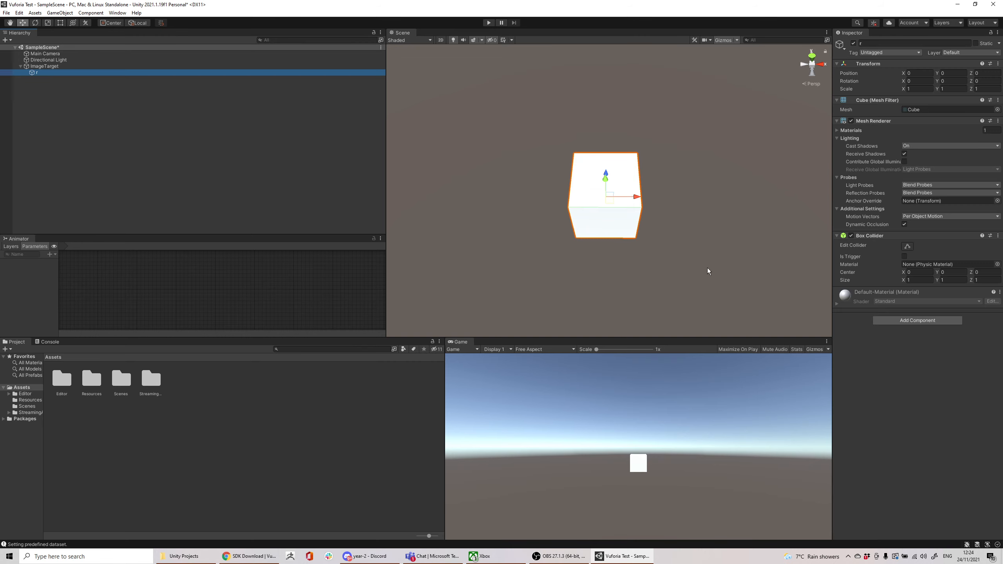
Scale the cube down uniformly to about 0.035 so it fits on the Astronaut card.
{"action": "key", "text": "r"}
{"action": "left_click_drag", "start_coordinate": [604, 197], "coordinate": [611, 235]}
{"action": "scroll", "coordinate": [614, 194], "scroll_direction": "down", "scroll_amount": 5}
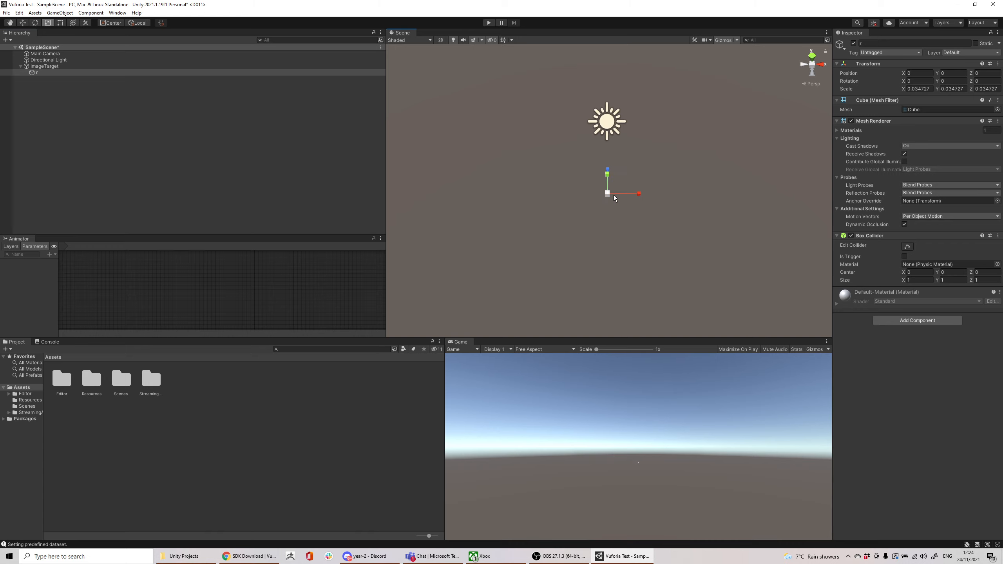
{"action": "scroll", "coordinate": [612, 194], "scroll_direction": "up", "scroll_amount": 8}
{"action": "scroll", "coordinate": [587, 230], "scroll_direction": "down", "scroll_amount": 4}
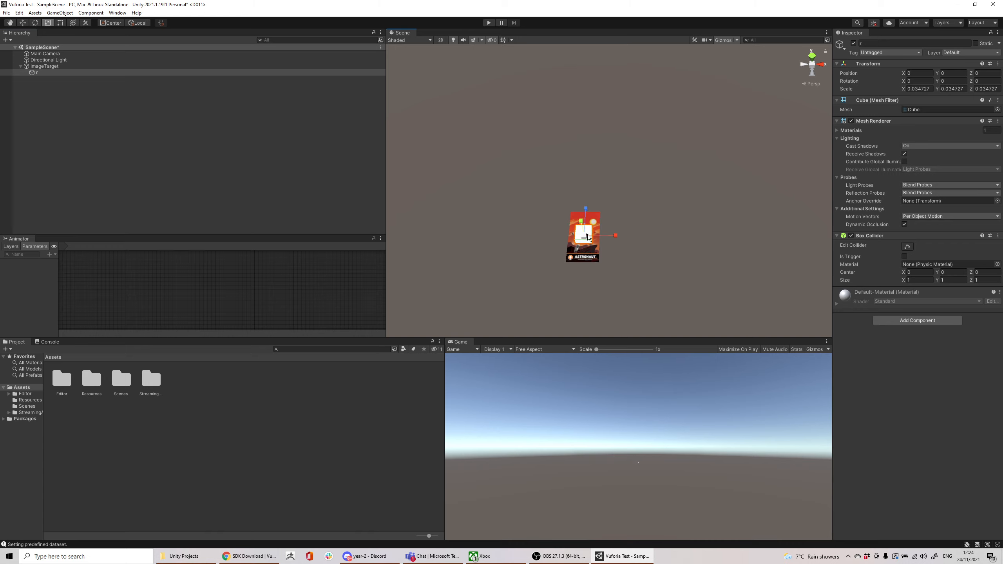
Raise the cube to about 0.015 in Y and shrink it uniformly to a scale of about 0.02.
{"action": "middle_click_drag", "start_coordinate": [588, 243], "coordinate": [583, 224]}
{"action": "key", "text": "e"}
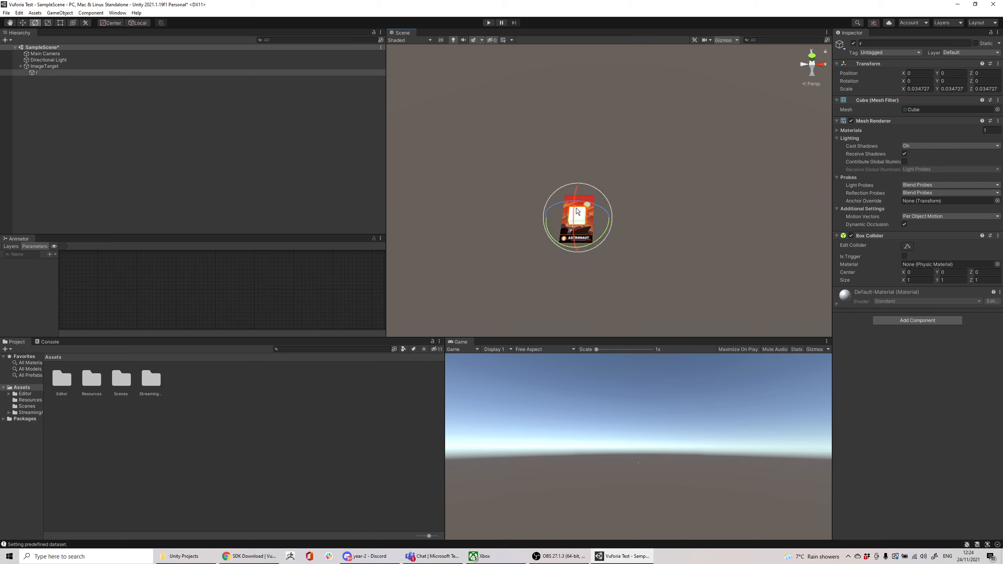
{"action": "key", "text": "w"}
{"action": "left_click_drag", "start_coordinate": [576, 206], "coordinate": [577, 232]}
{"action": "key", "text": "r"}
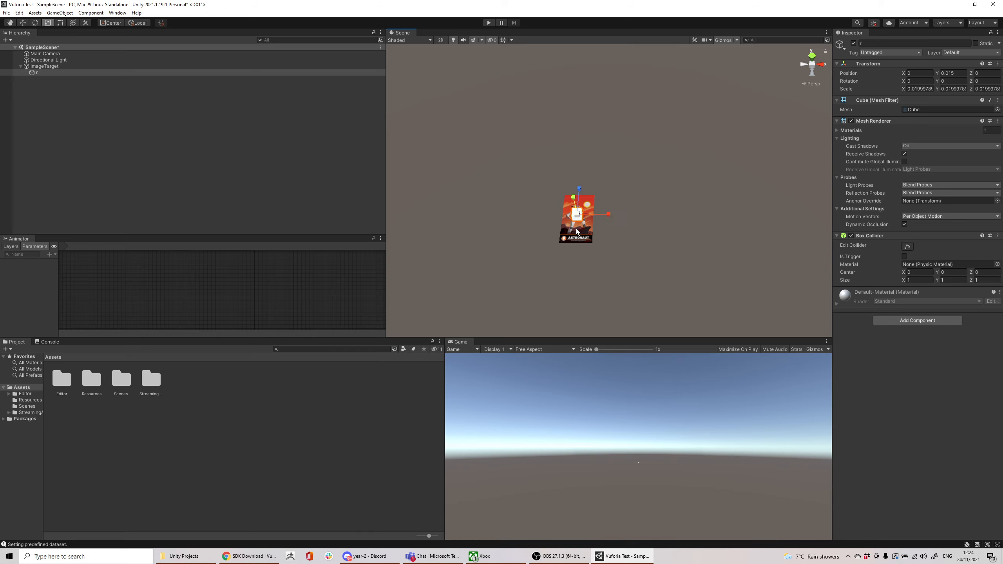
Try enlarging the cube uniformly to a scale of about 0.156 and undo that scaling.
{"action": "key", "text": "w"}
{"action": "key", "text": "r"}
{"action": "left_click_drag", "start_coordinate": [579, 215], "coordinate": [611, 553]}
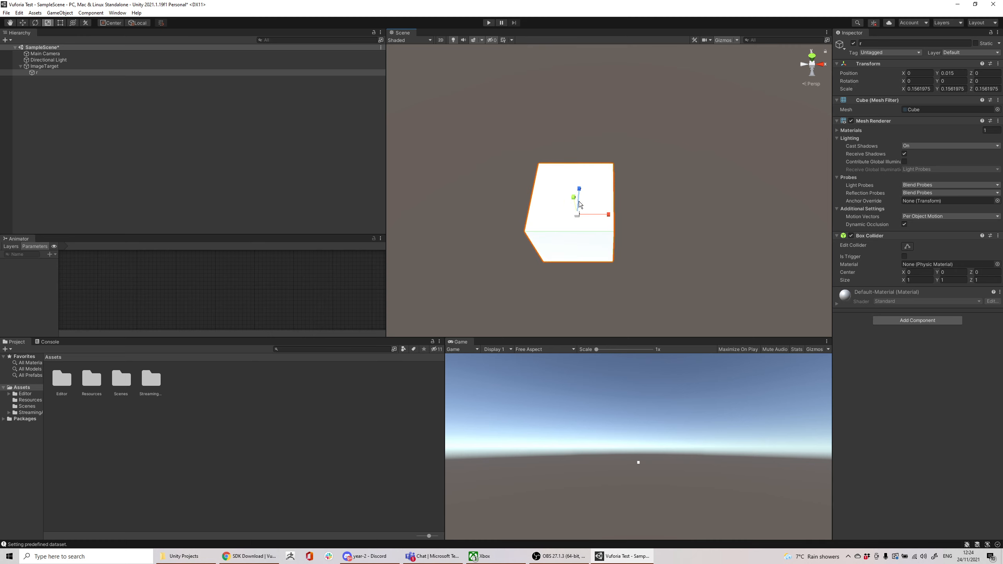
{"action": "key", "text": "ctrl+z"}
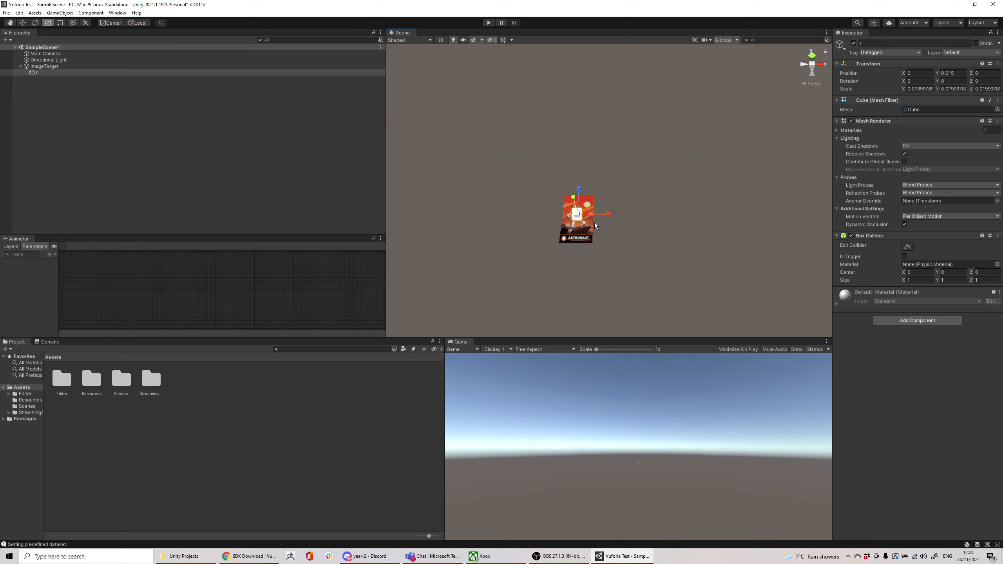
Add a Vuforia AR Camera at the root of the scene and name it w.
{"action": "right_click", "coordinate": [44, 88]}
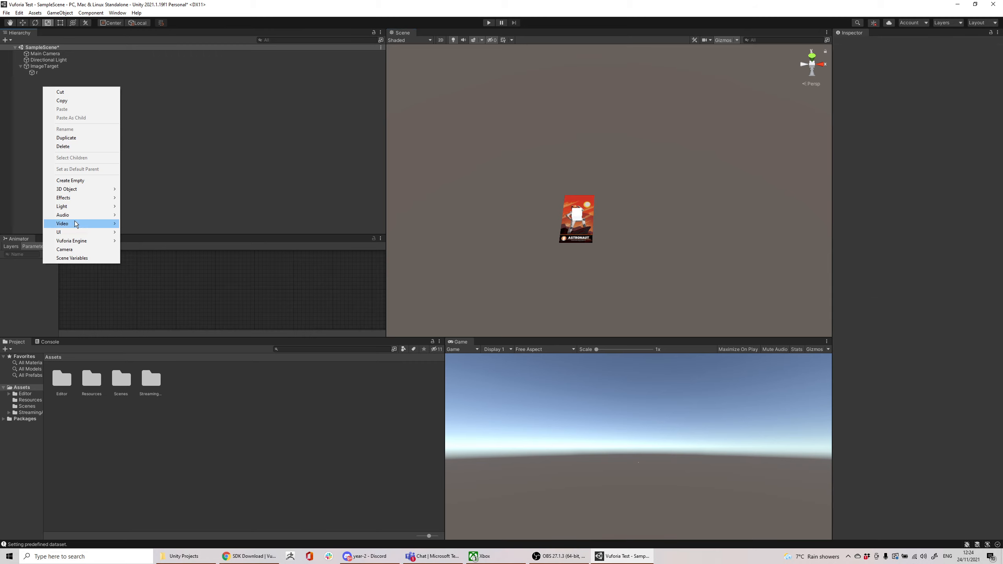
{"action": "mouse_move", "coordinate": [80, 236]}
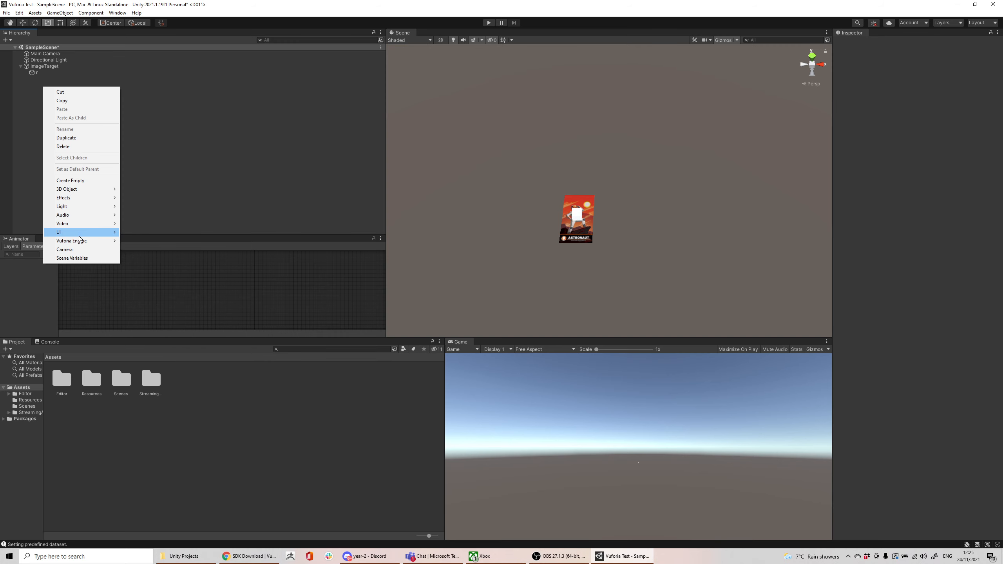
{"action": "left_click", "coordinate": [135, 242]}
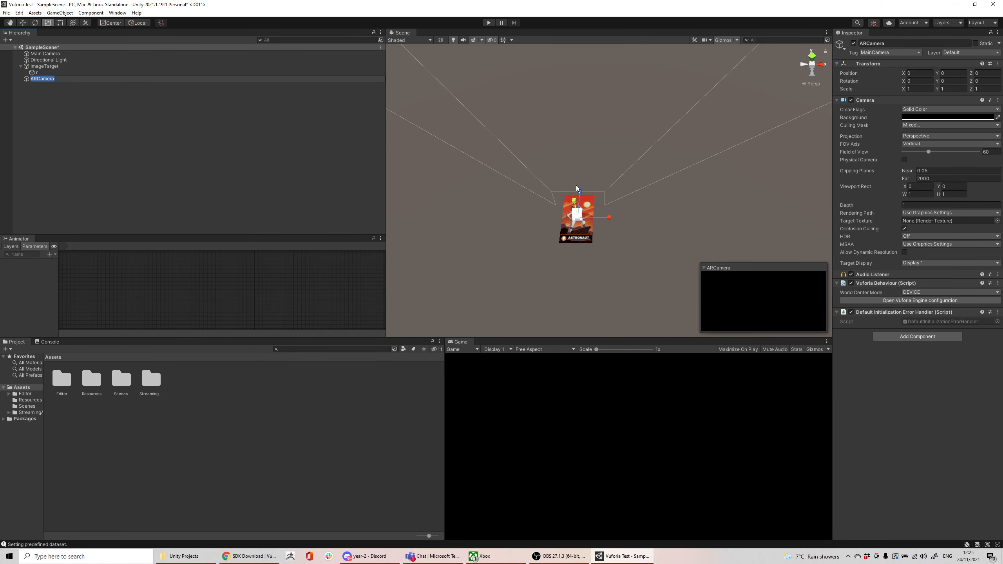
{"action": "type", "text": "w"}
{"action": "left_click", "coordinate": [139, 139]}
Move the AR camera up and back from the image target to about Y 0.073 and Z -0.209.
{"action": "left_click", "coordinate": [36, 73]}
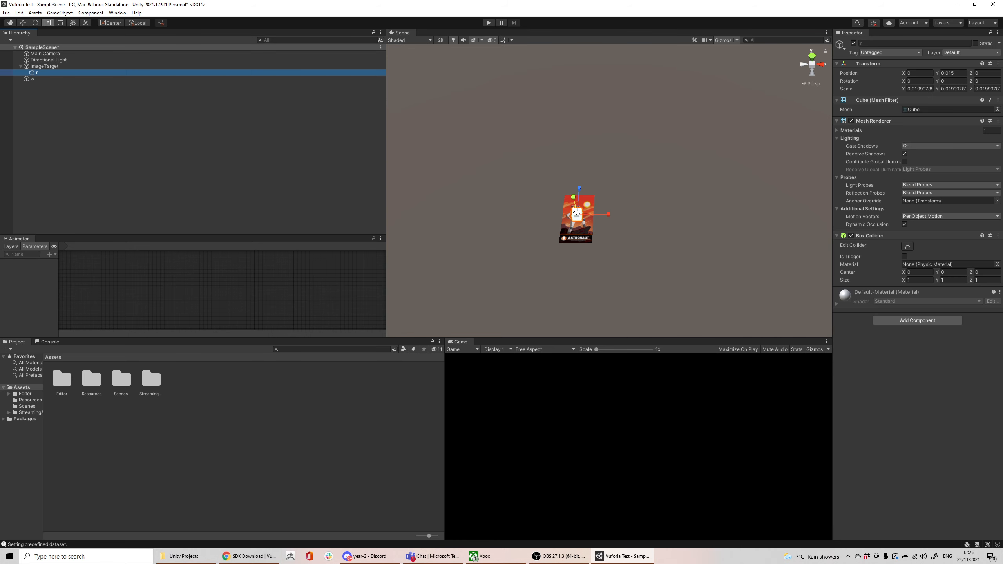
{"action": "left_click", "coordinate": [47, 79]}
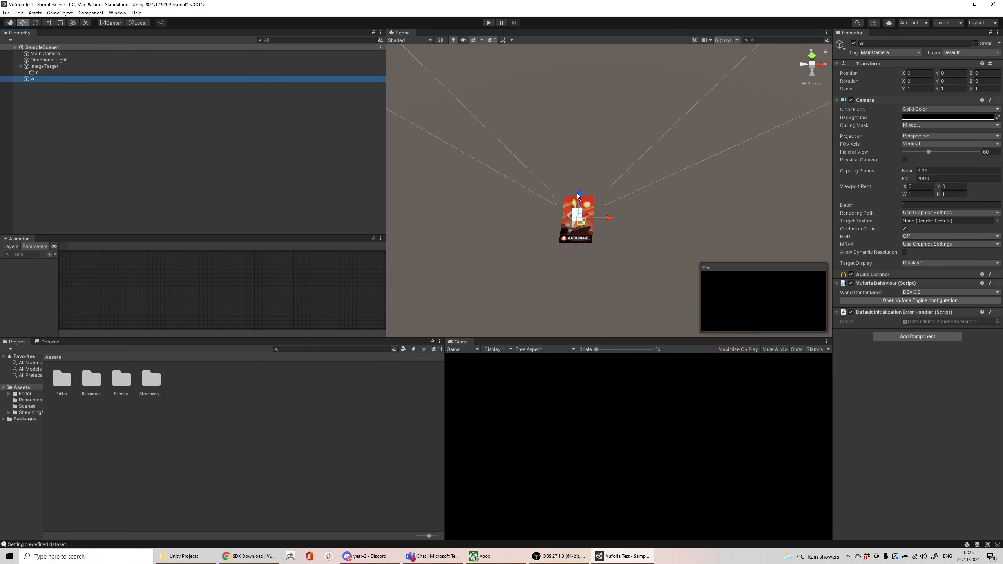
{"action": "left_click_drag", "start_coordinate": [580, 194], "coordinate": [571, 285]}
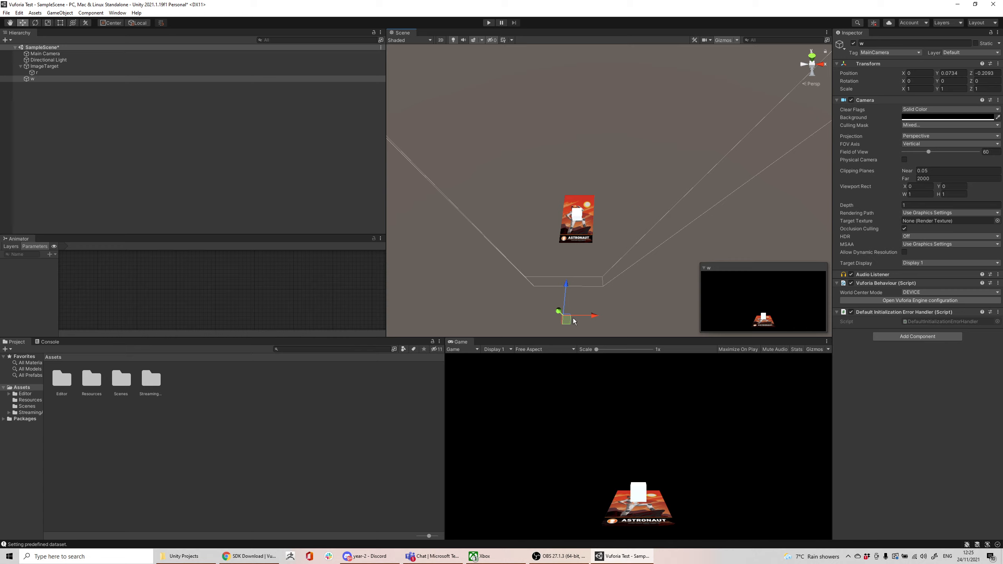
{"action": "left_click", "coordinate": [116, 136]}
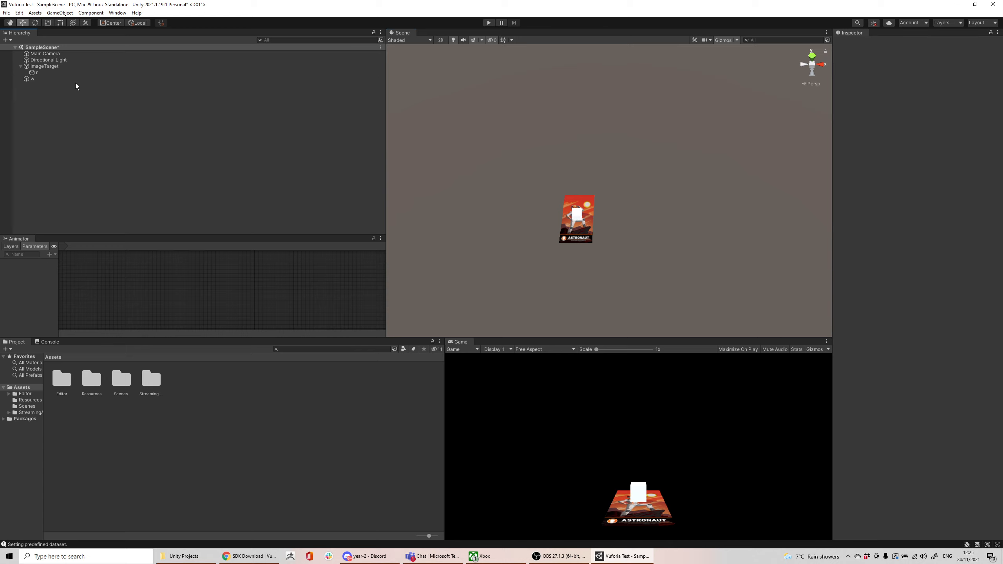
Open the Vuforia Configuration and choose the webcam used as the Play Mode camera device.
{"action": "left_click", "coordinate": [118, 12]}
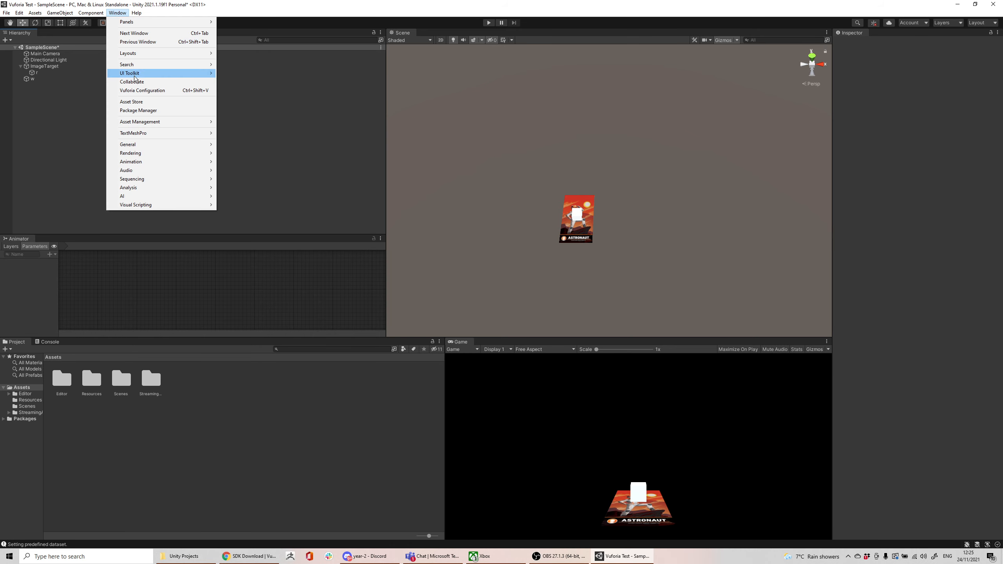
{"action": "left_click", "coordinate": [149, 93]}
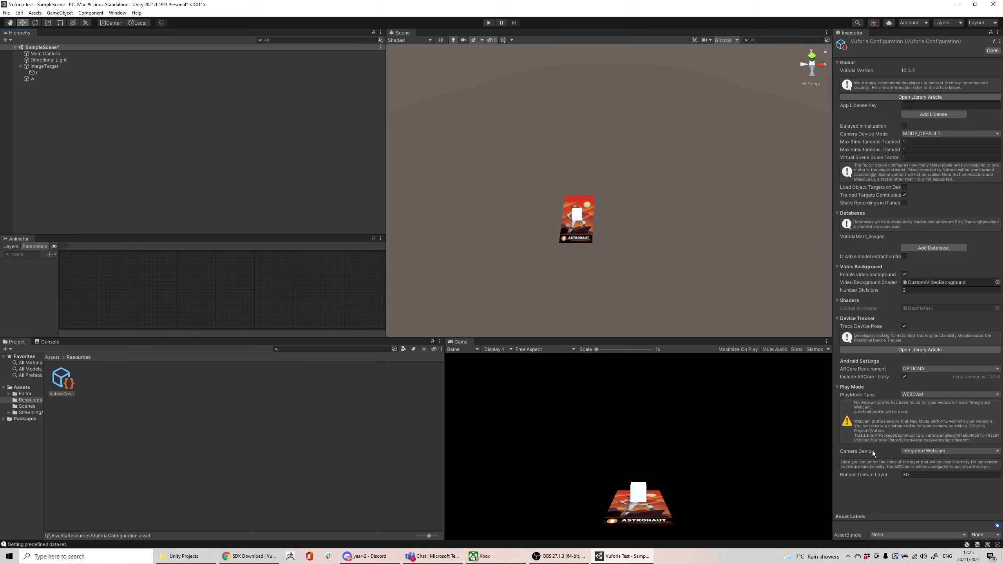
{"action": "left_click", "coordinate": [909, 451]}
{"action": "left_click", "coordinate": [922, 469]}
{"action": "left_click", "coordinate": [278, 175]}
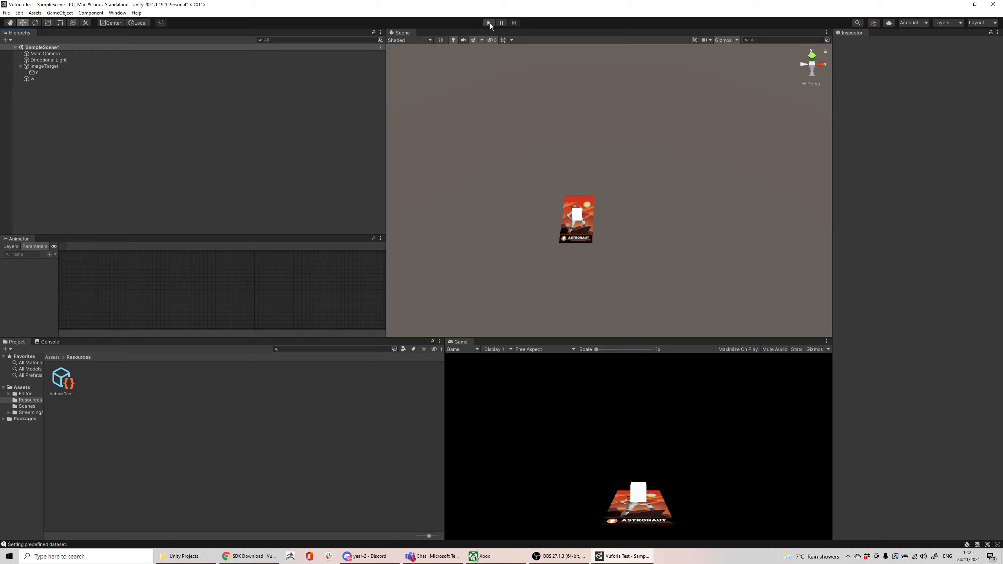
Run the scene in play mode to test the cube on the printed Astronaut image through the webcam.
{"action": "left_click", "coordinate": [489, 23]}
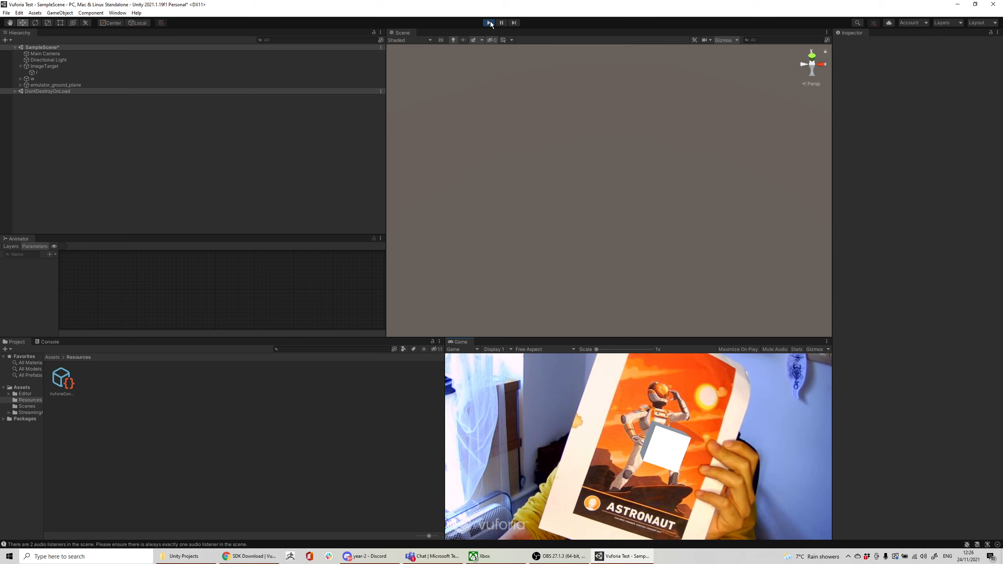
{"action": "left_click", "coordinate": [558, 556]}
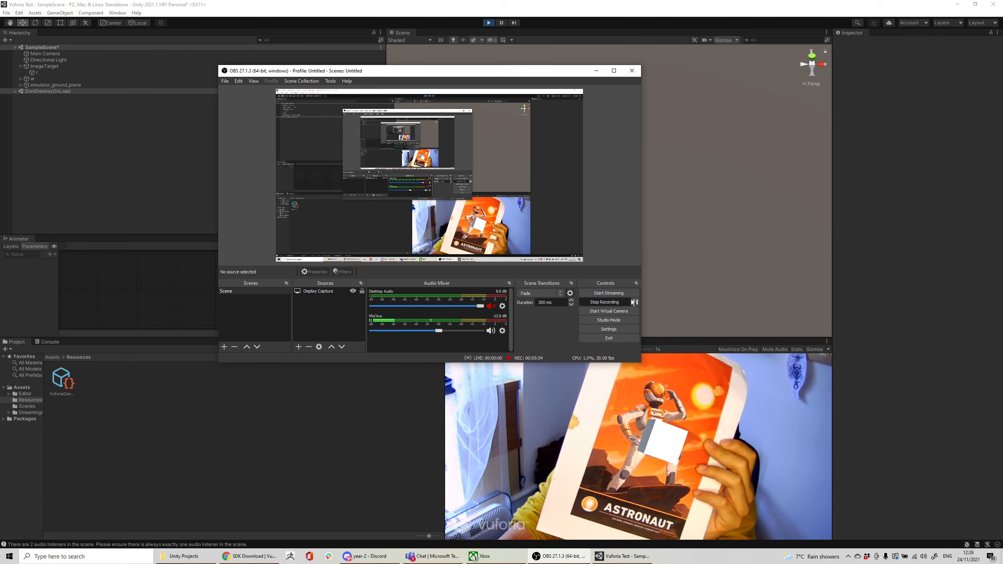